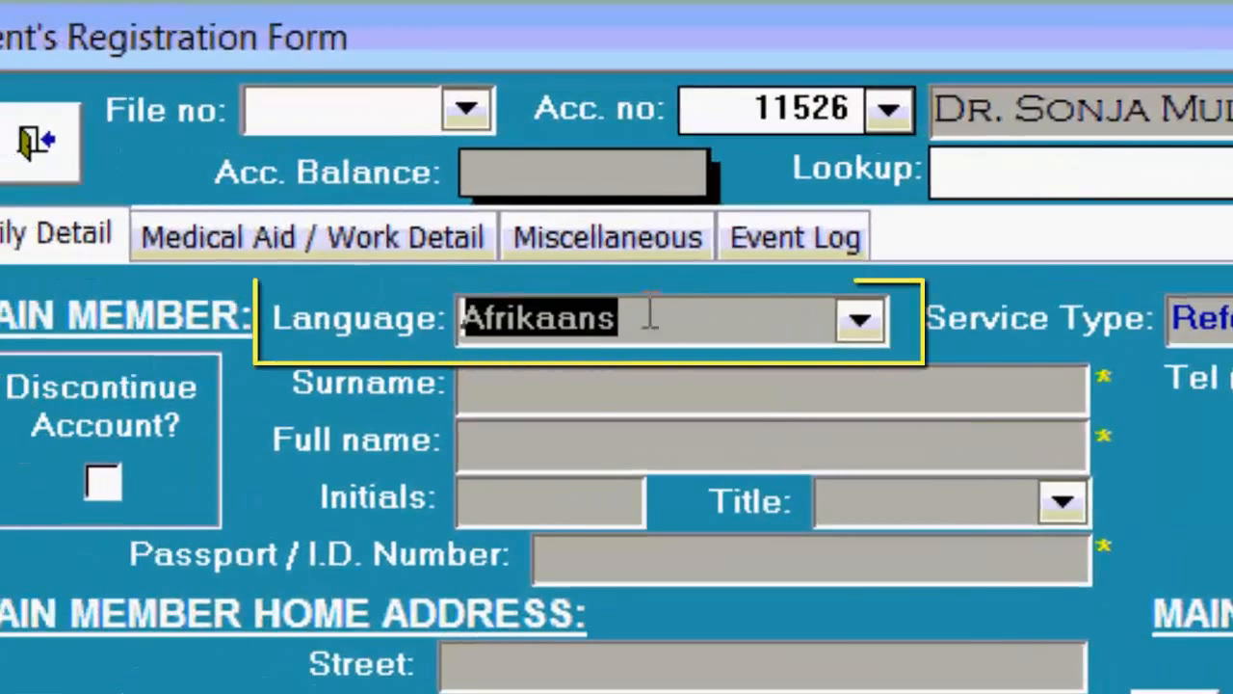
Begin entering the main member's surname on the registration form.
click(599, 389)
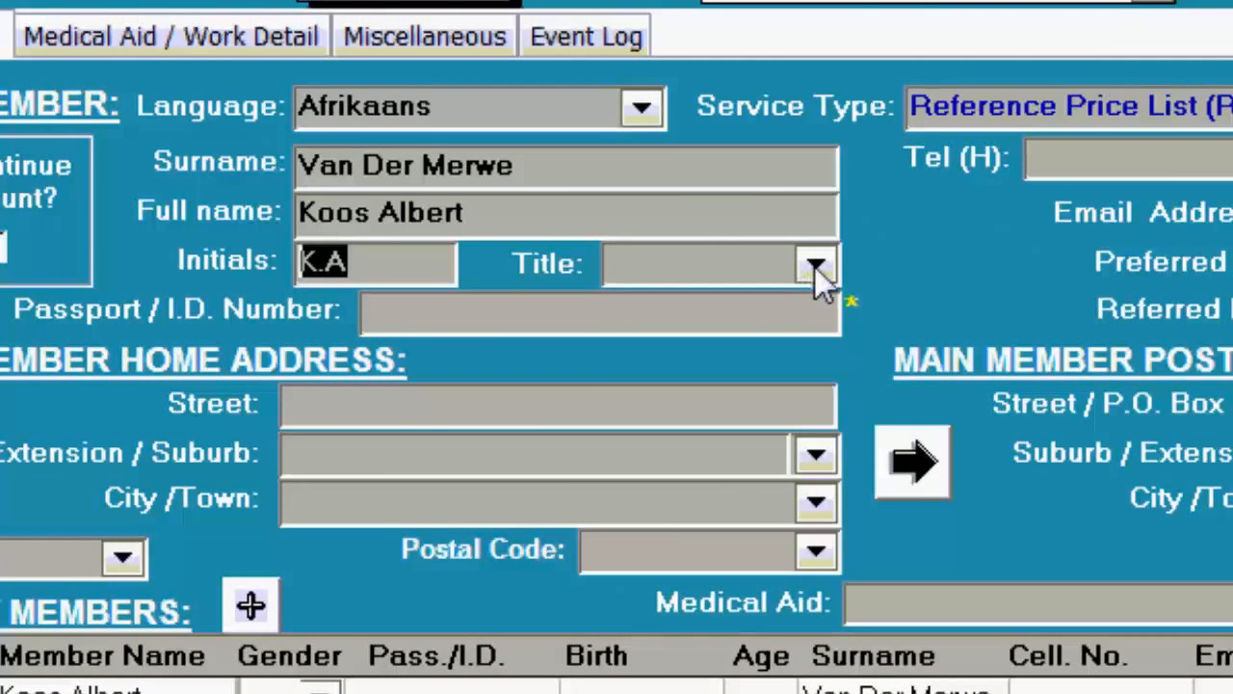
Set the main member's title to Mnr. and enter their ID number.
click(815, 266)
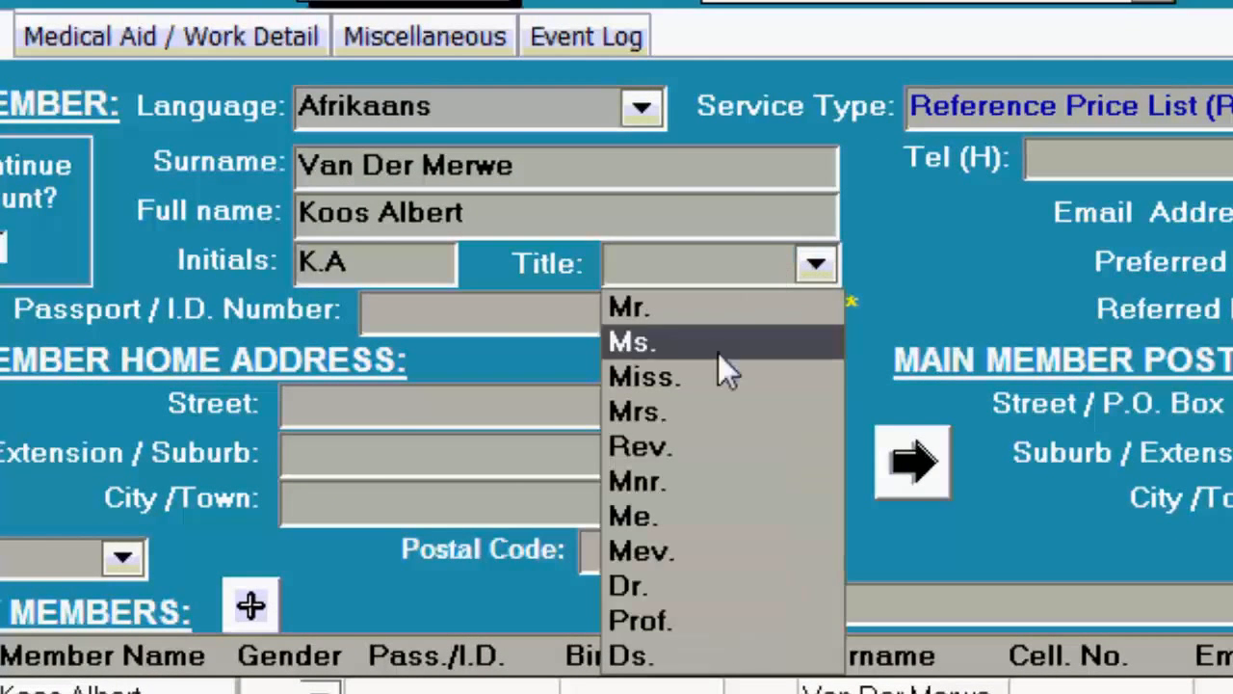
click(683, 483)
click(463, 318)
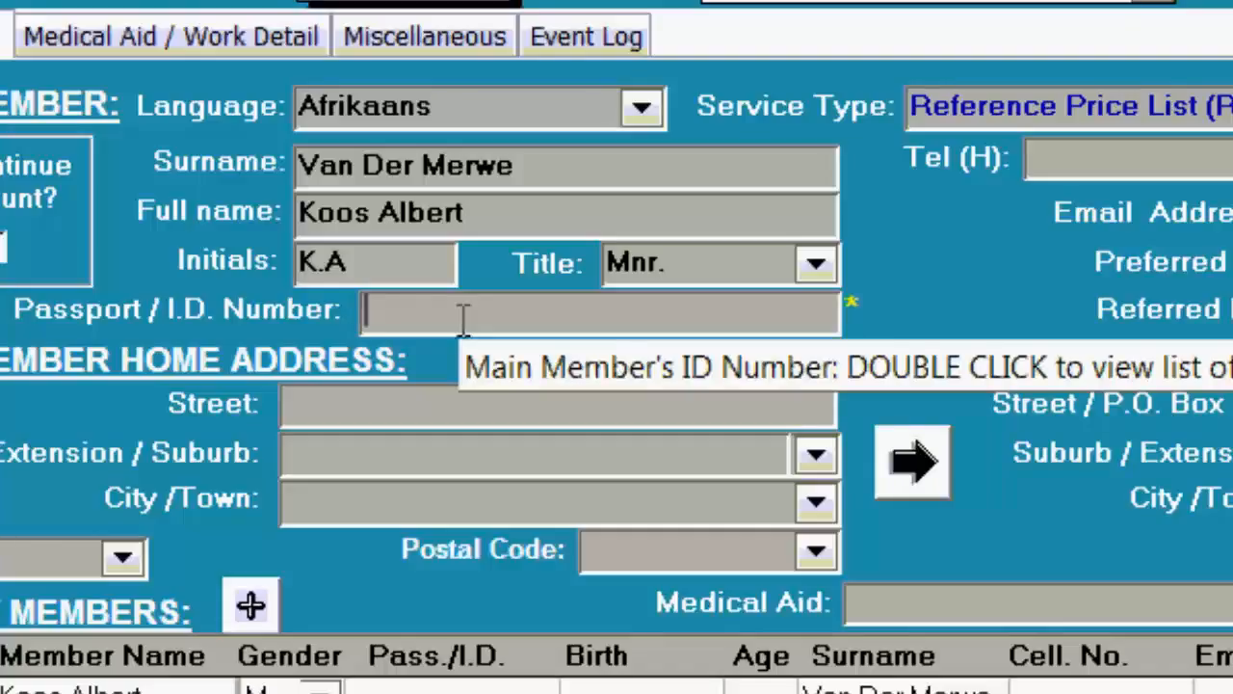
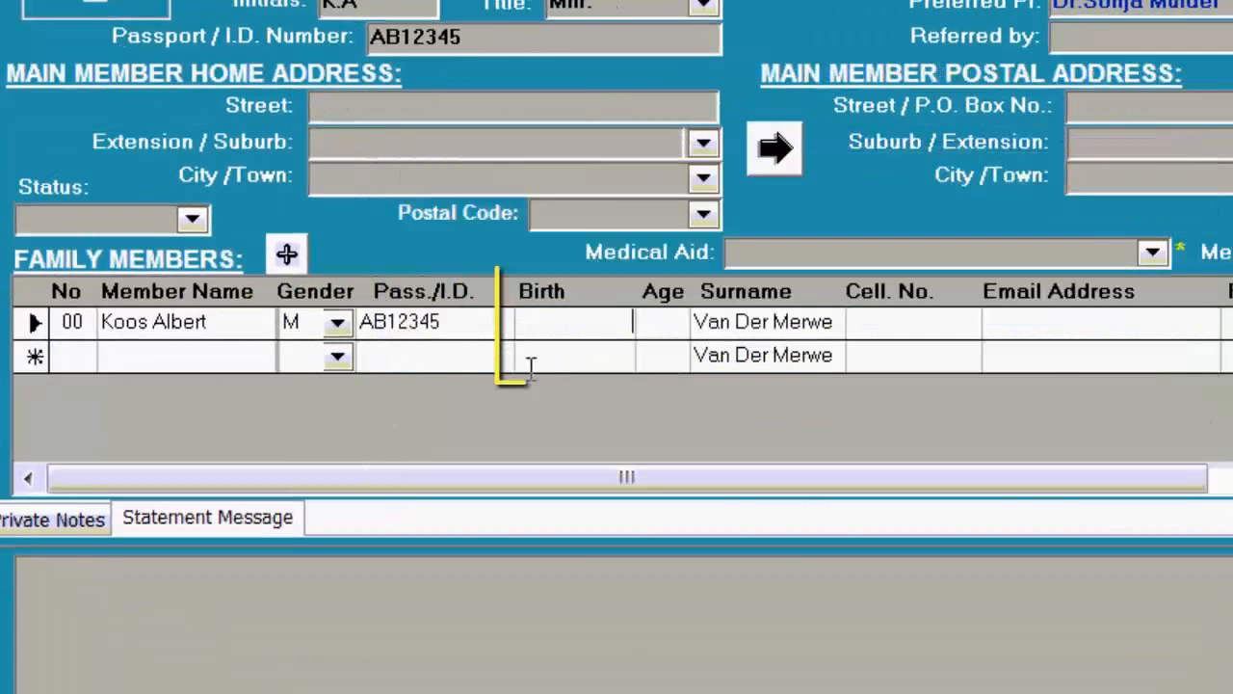
click(556, 328)
key(Tab)
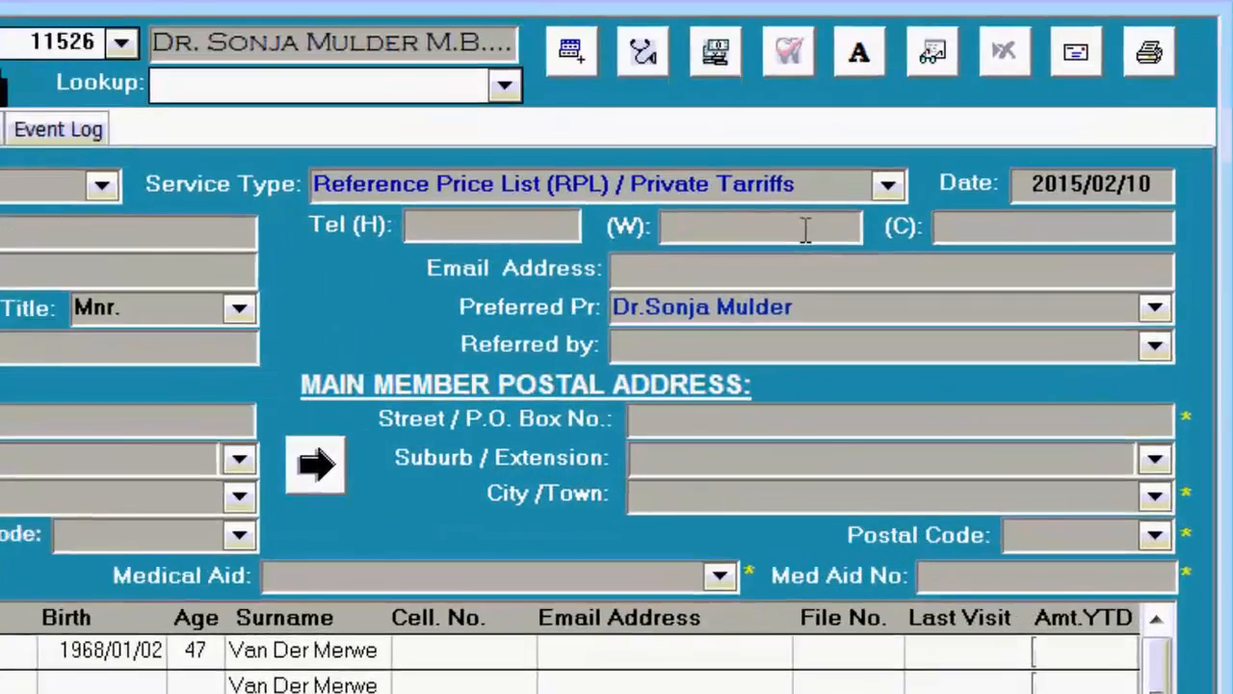
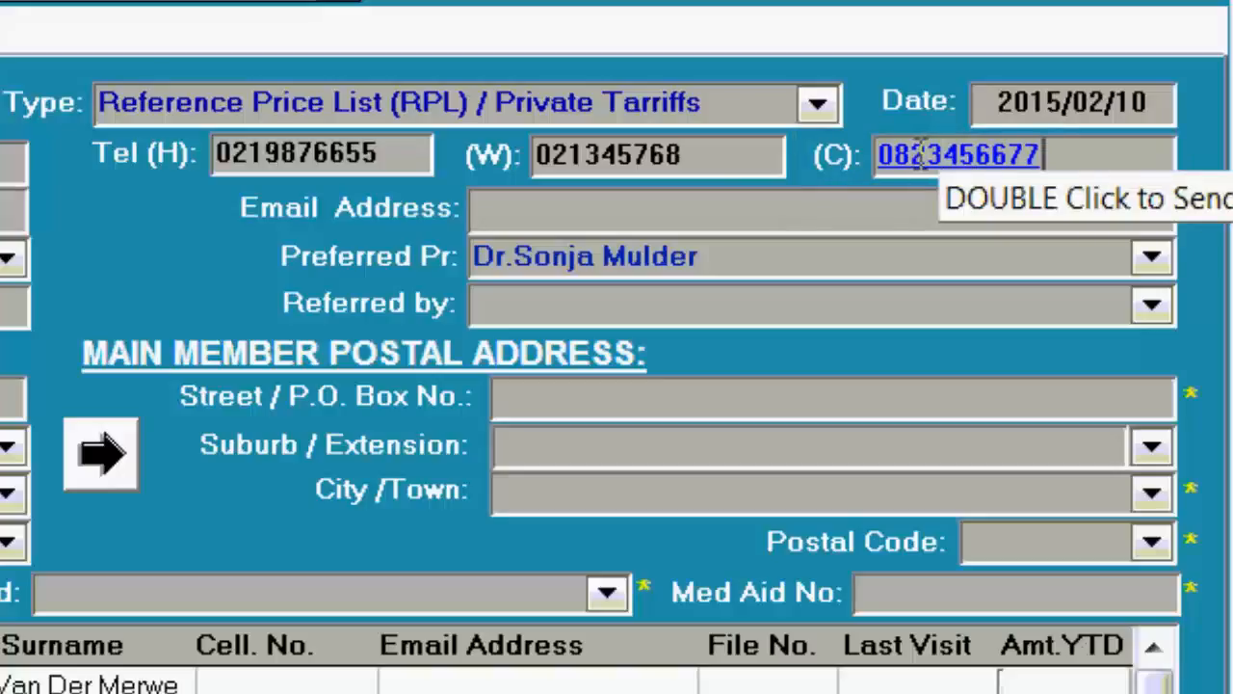
Enter the main member's email address.
right_click(922, 154)
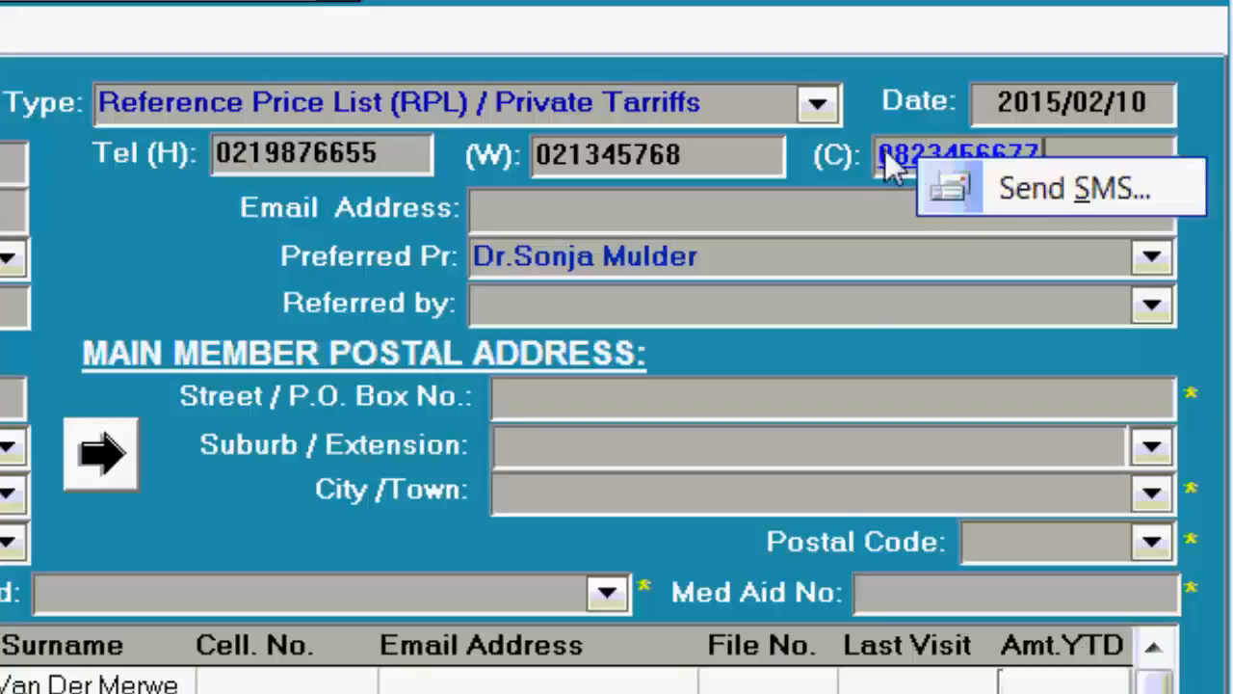
right_click(915, 152)
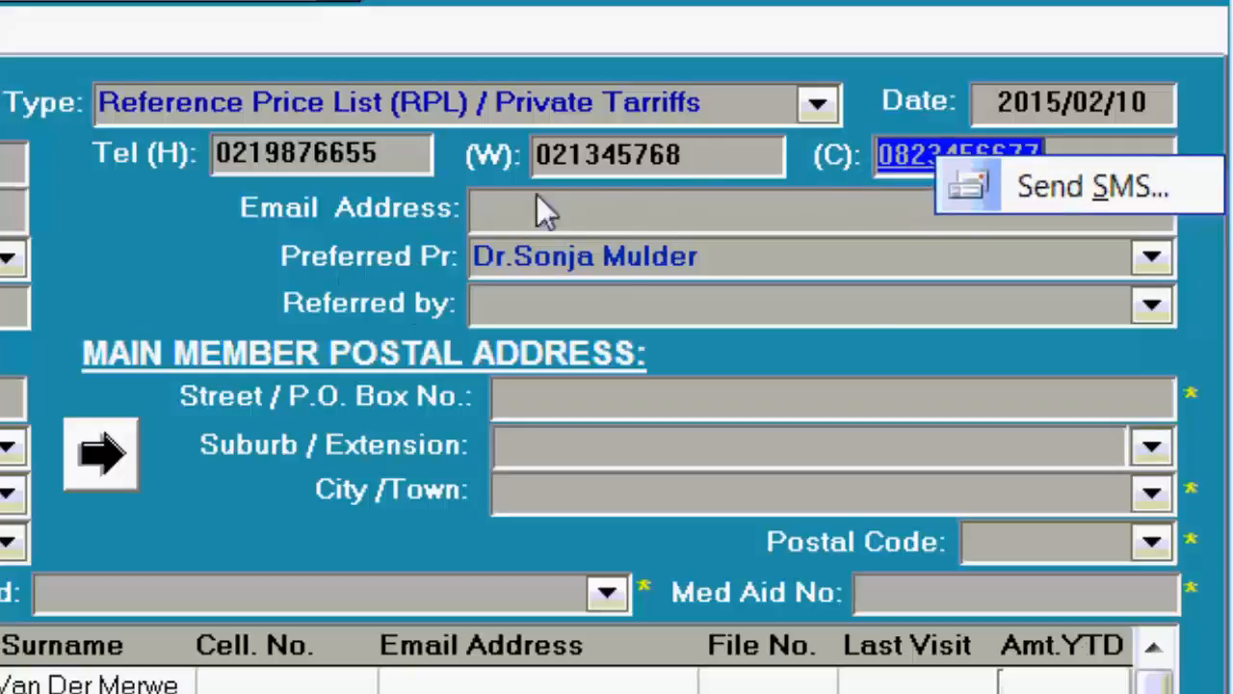
click(583, 212)
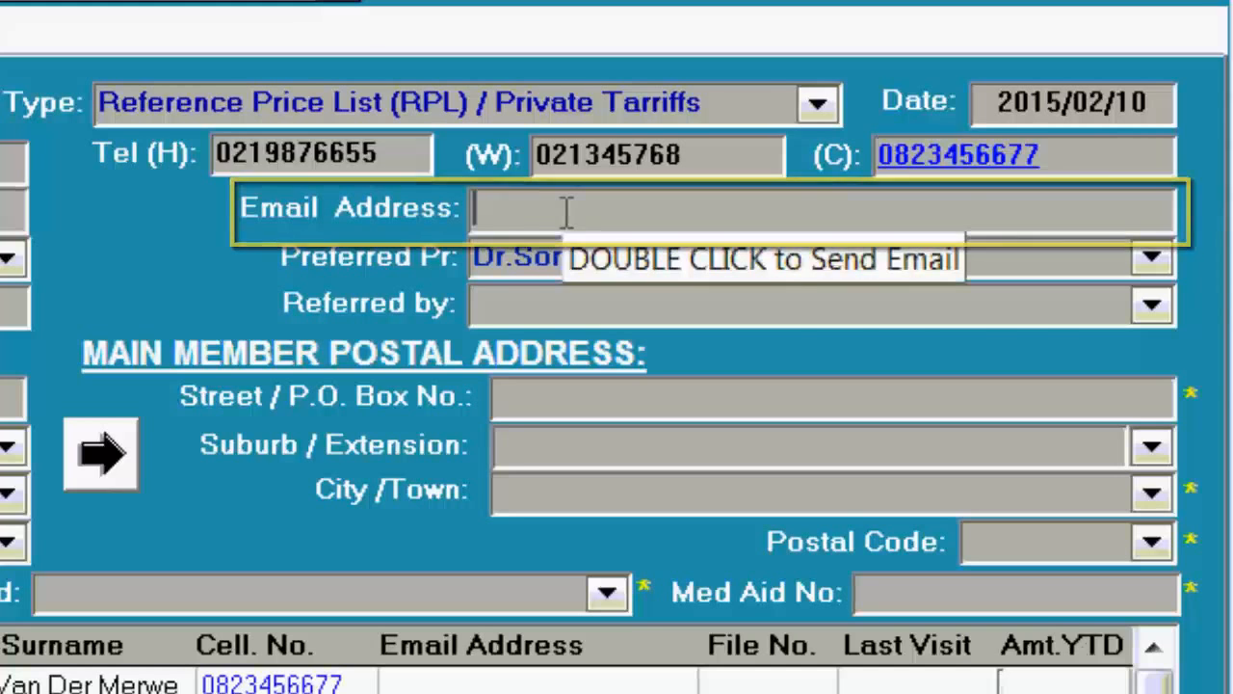
key(Tab)
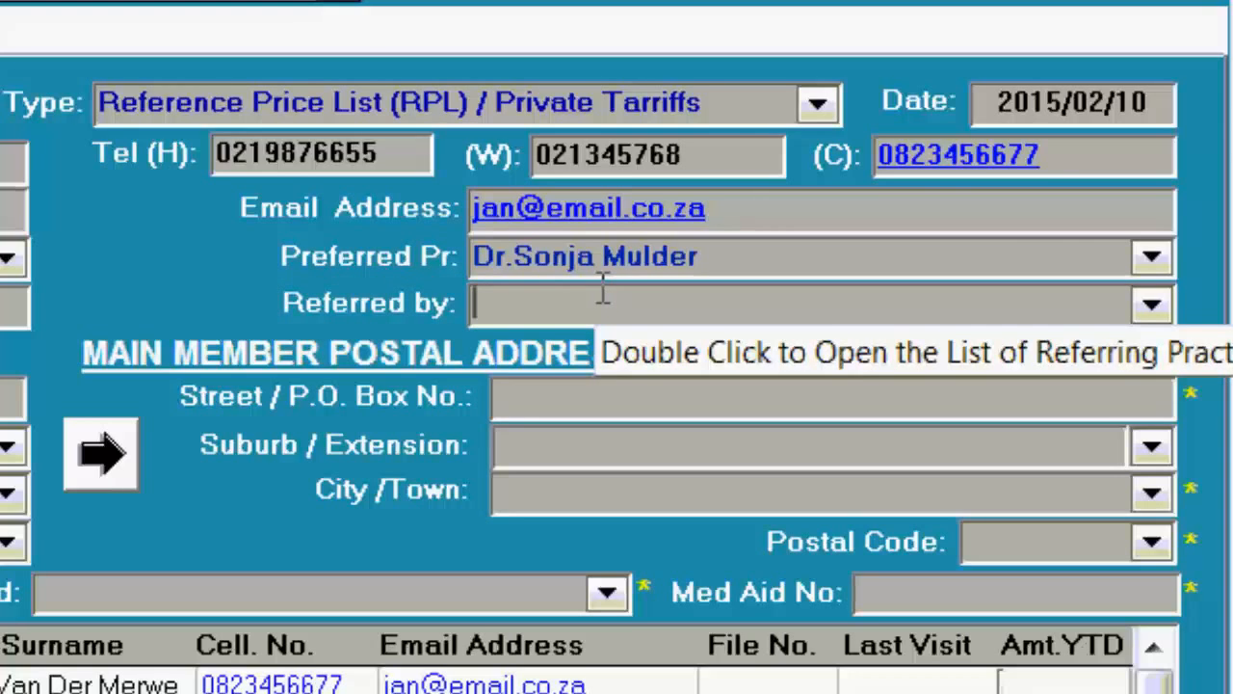
Clear the Referred by field and bring up the Referring Practitioners list.
text(Dr Basson)
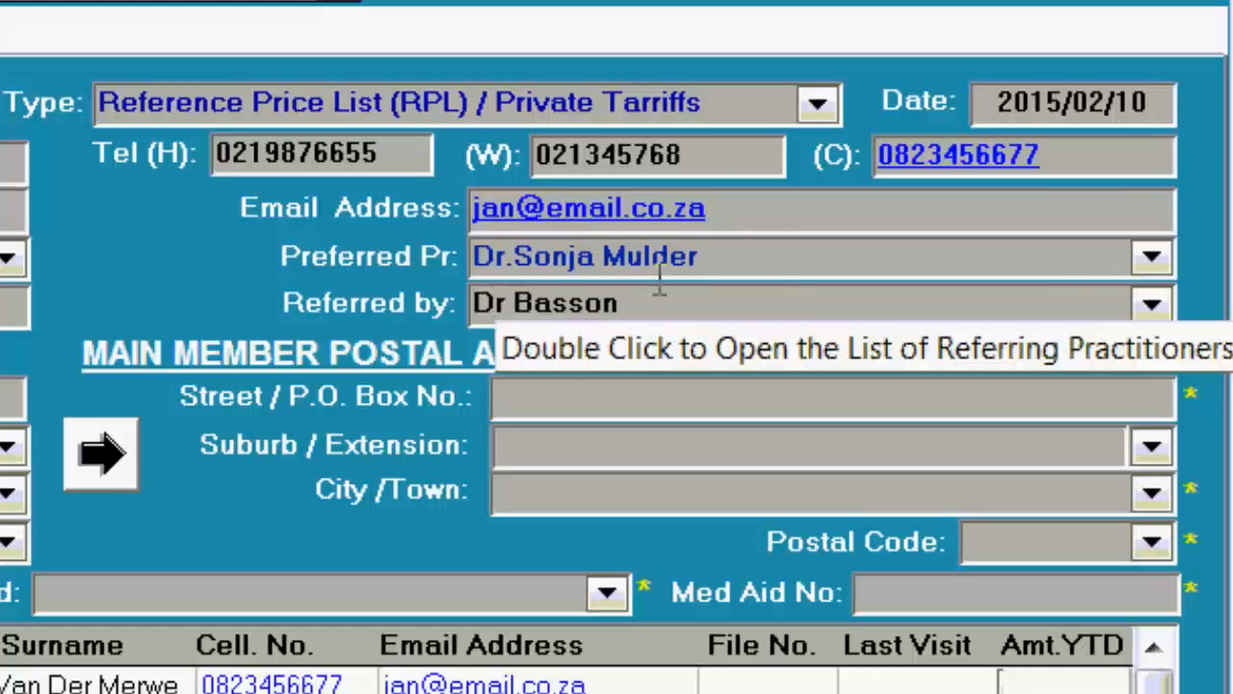
key(ctrl+a)
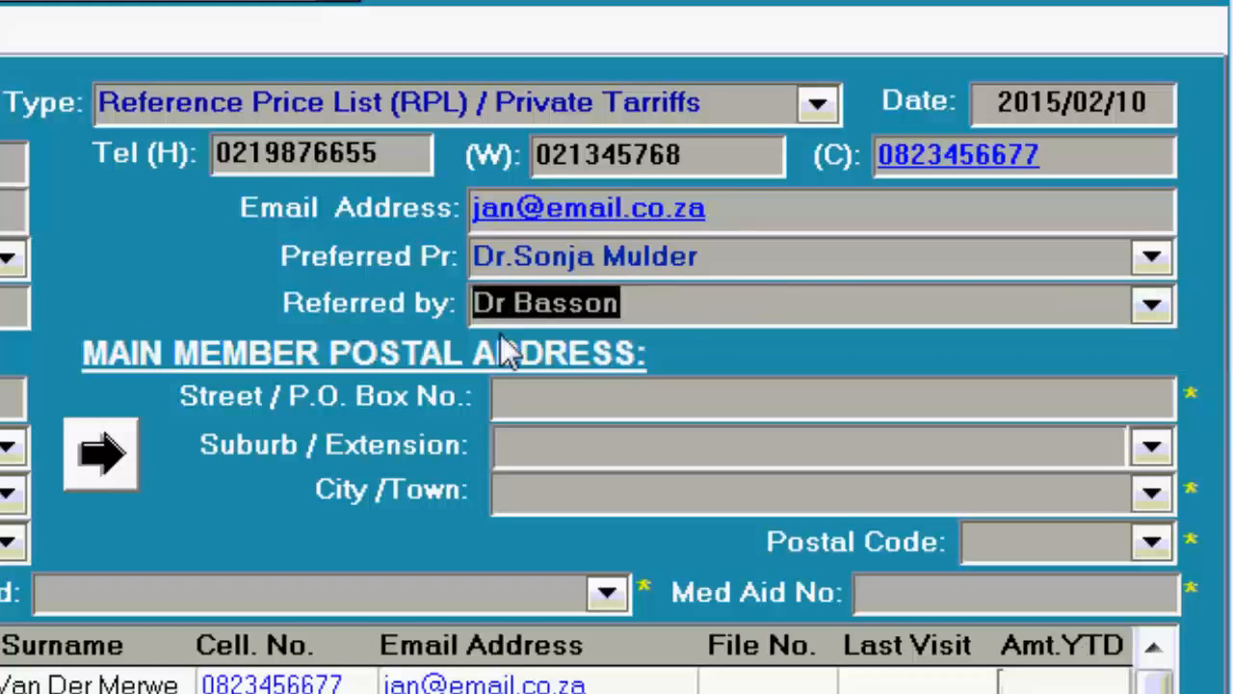
key(BackSpace)
double_click(506, 305)
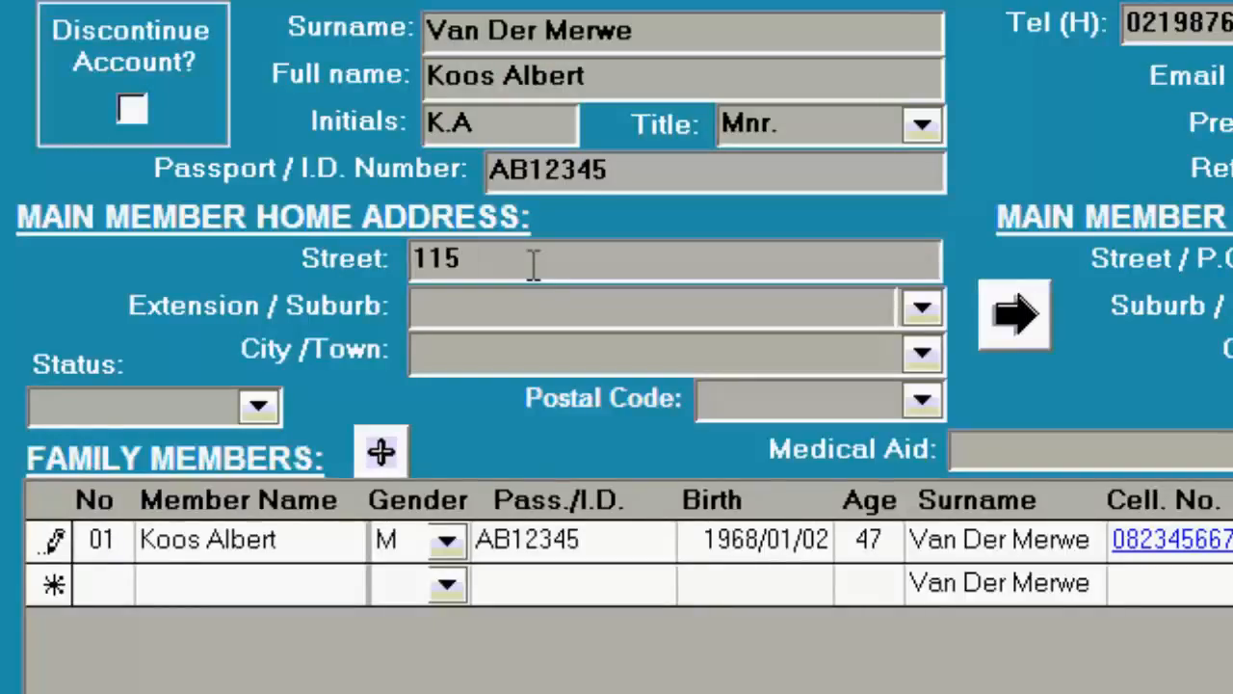
Complete the home street address and choose Goedehoop (Strand) as the suburb.
text(Main Road)
key(Tab)
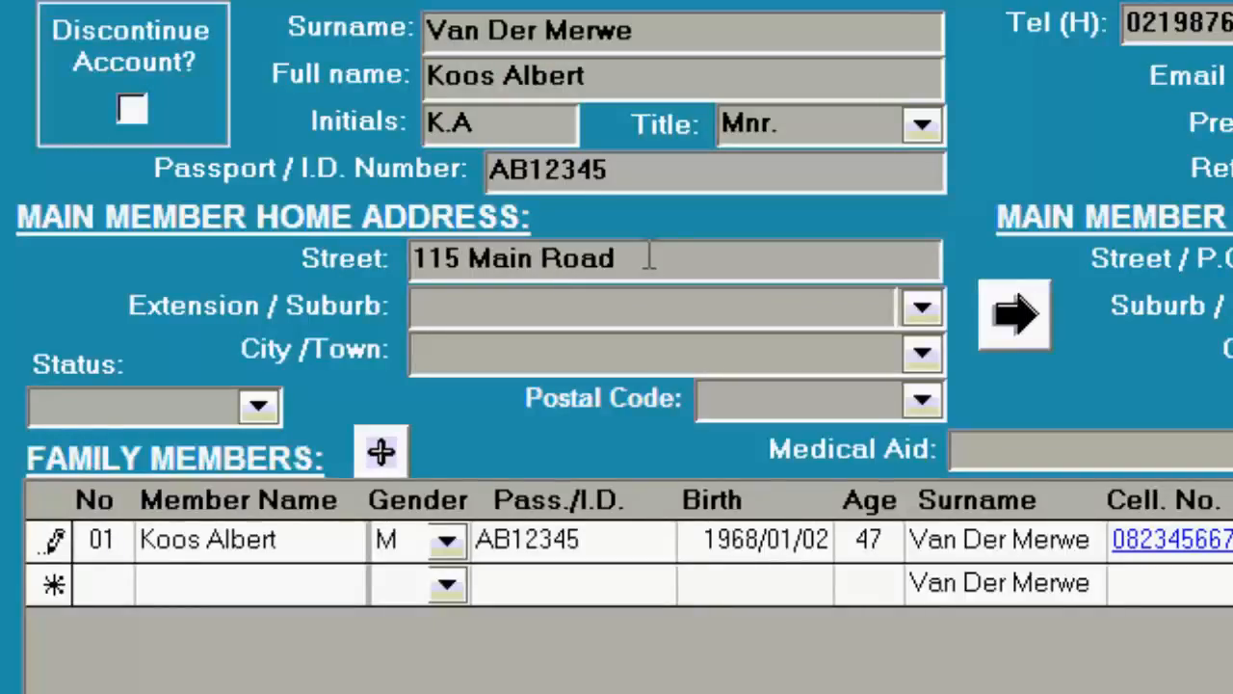
click(922, 305)
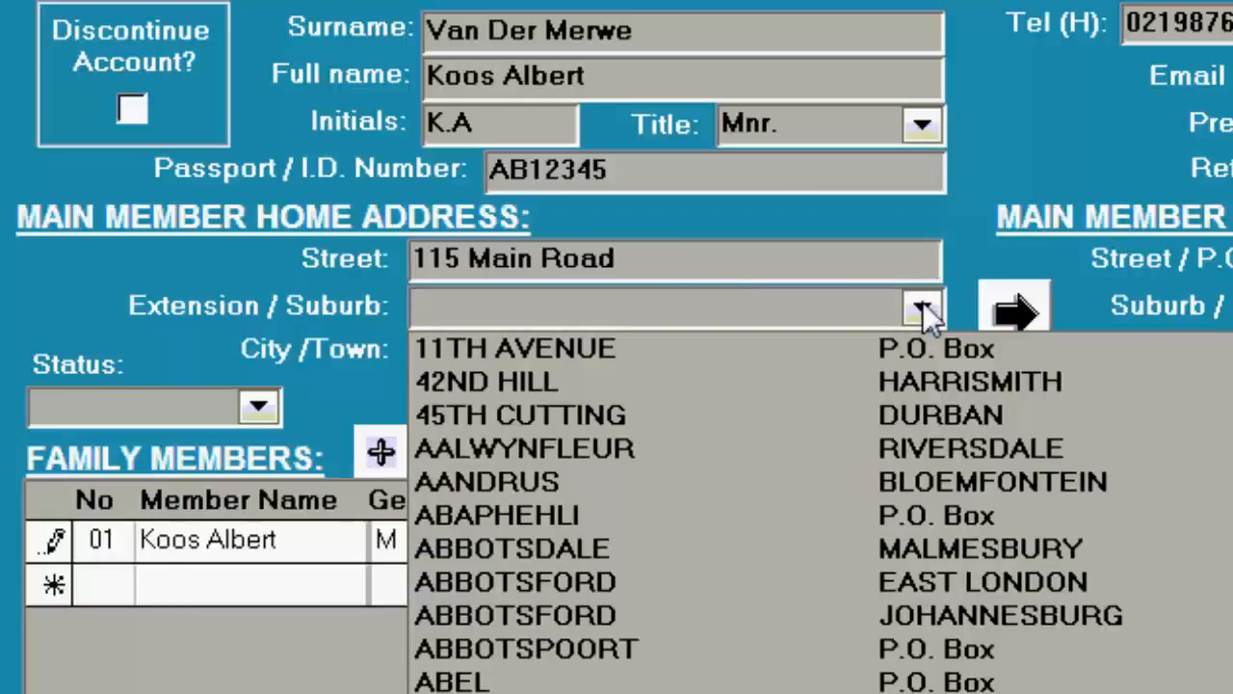
text(goeDEBURG)
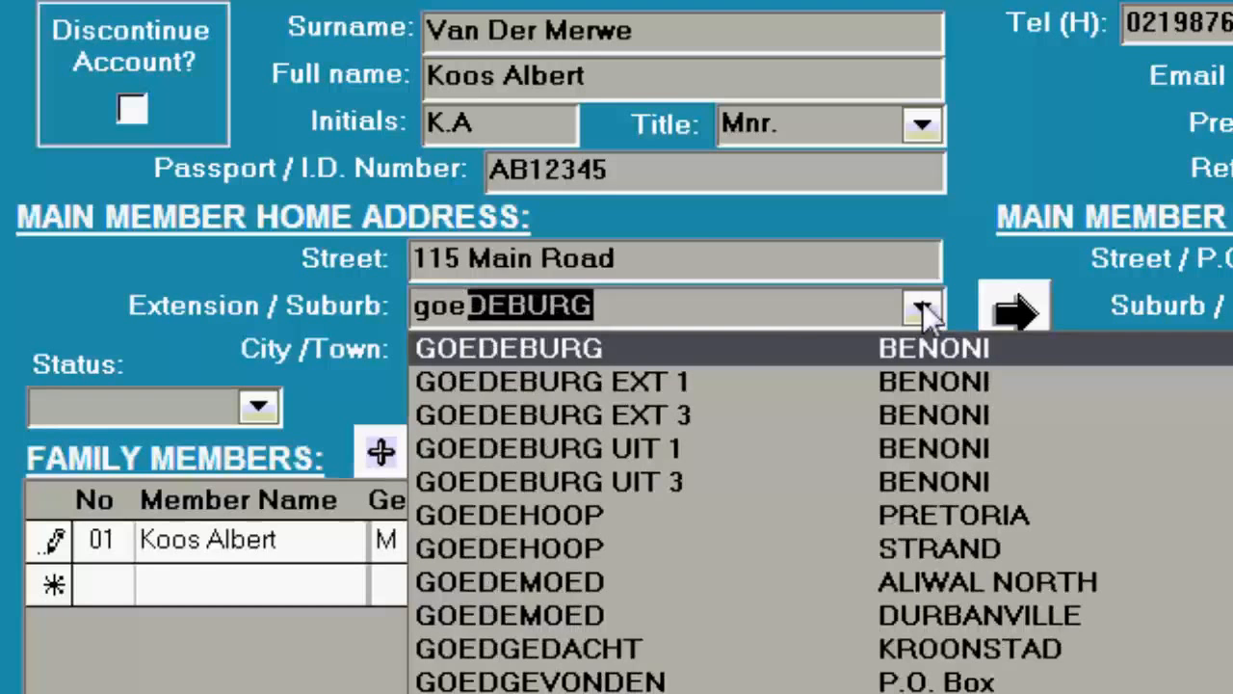
click(896, 548)
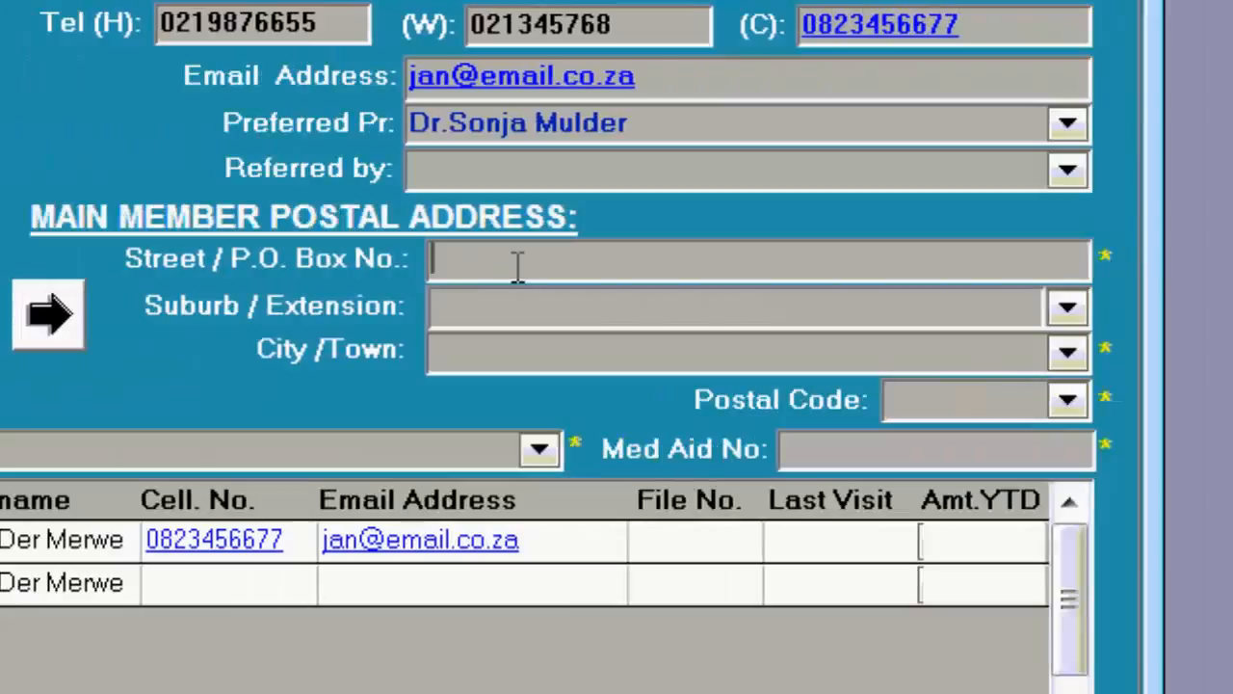
Enter the postal box number and open the Medical Aid fund list.
text(11)
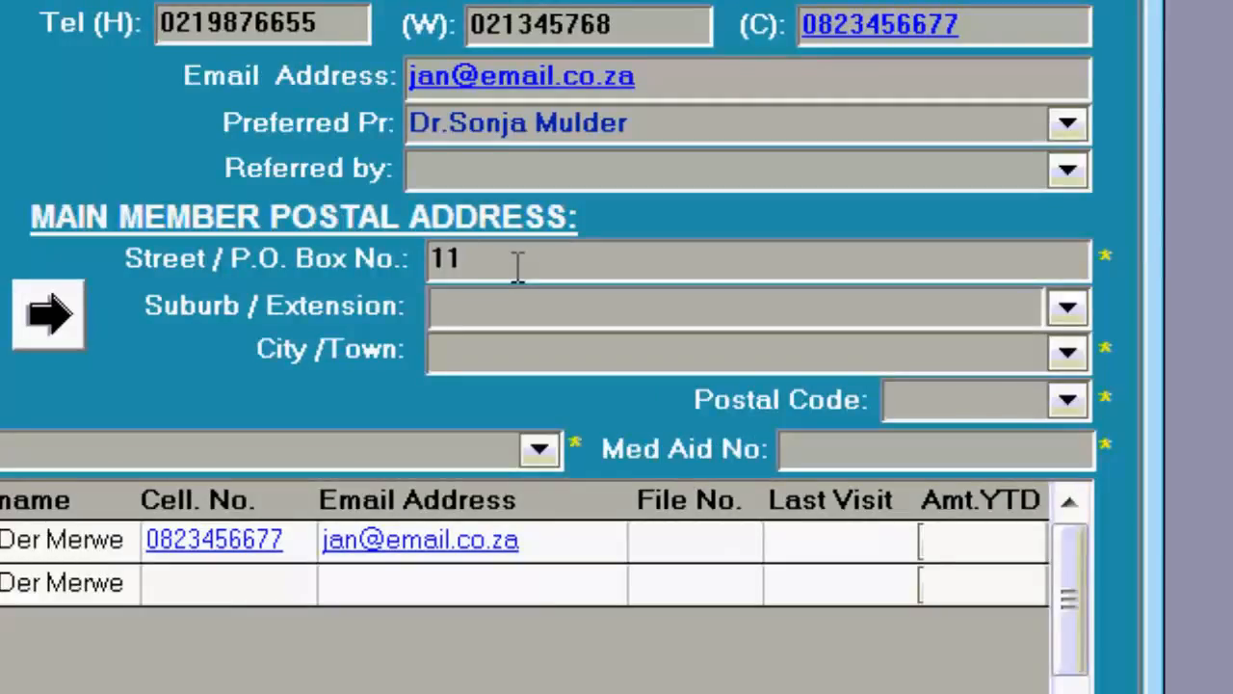
text(2)
key(Tab)
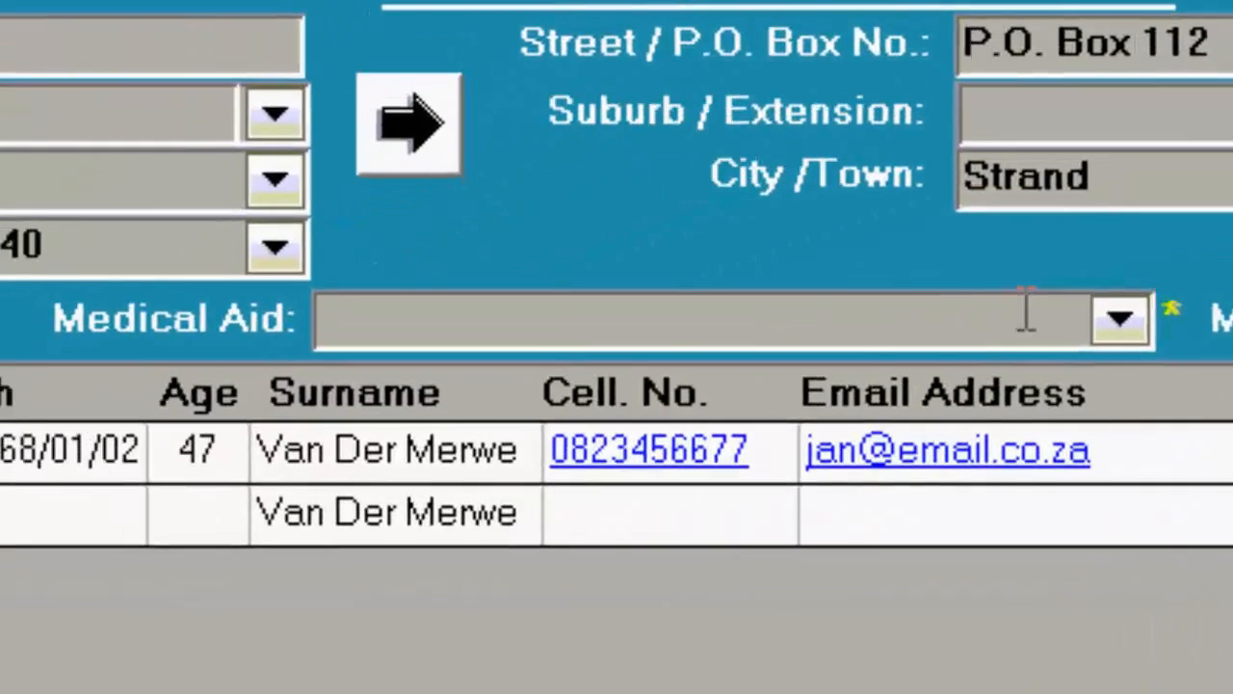
double_click(989, 326)
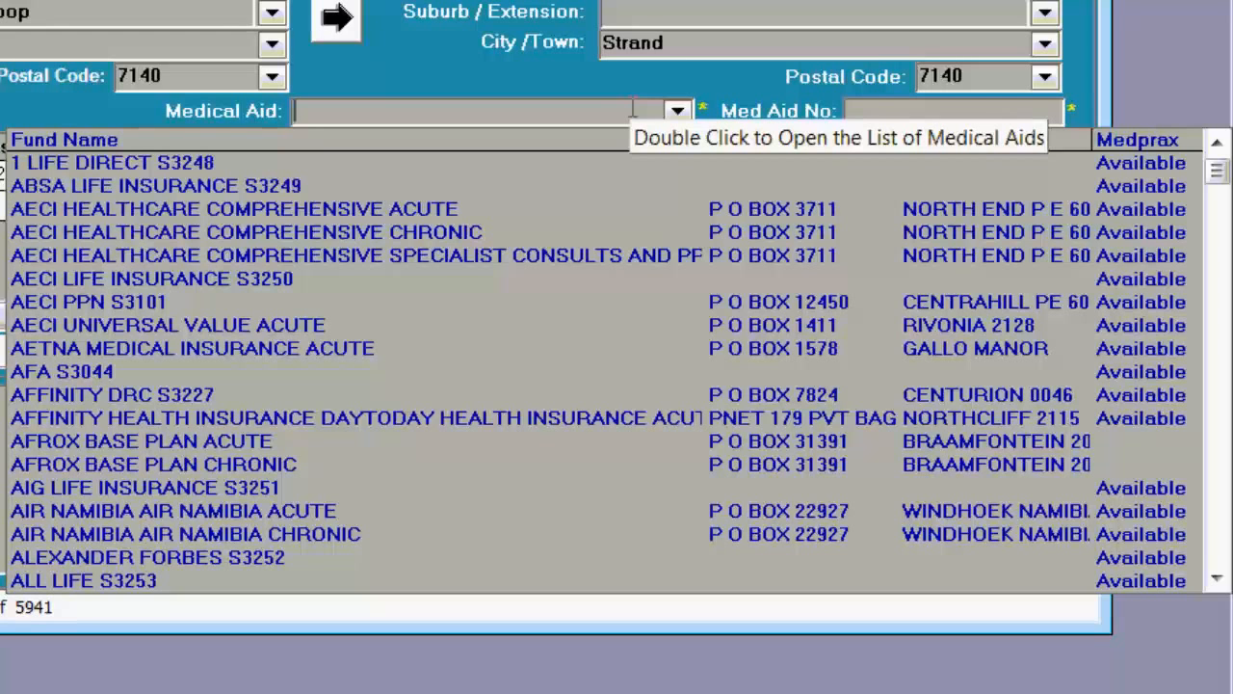
Choose the Discovery Comprehensive plan and enter the member's medical aid number.
text(disco)
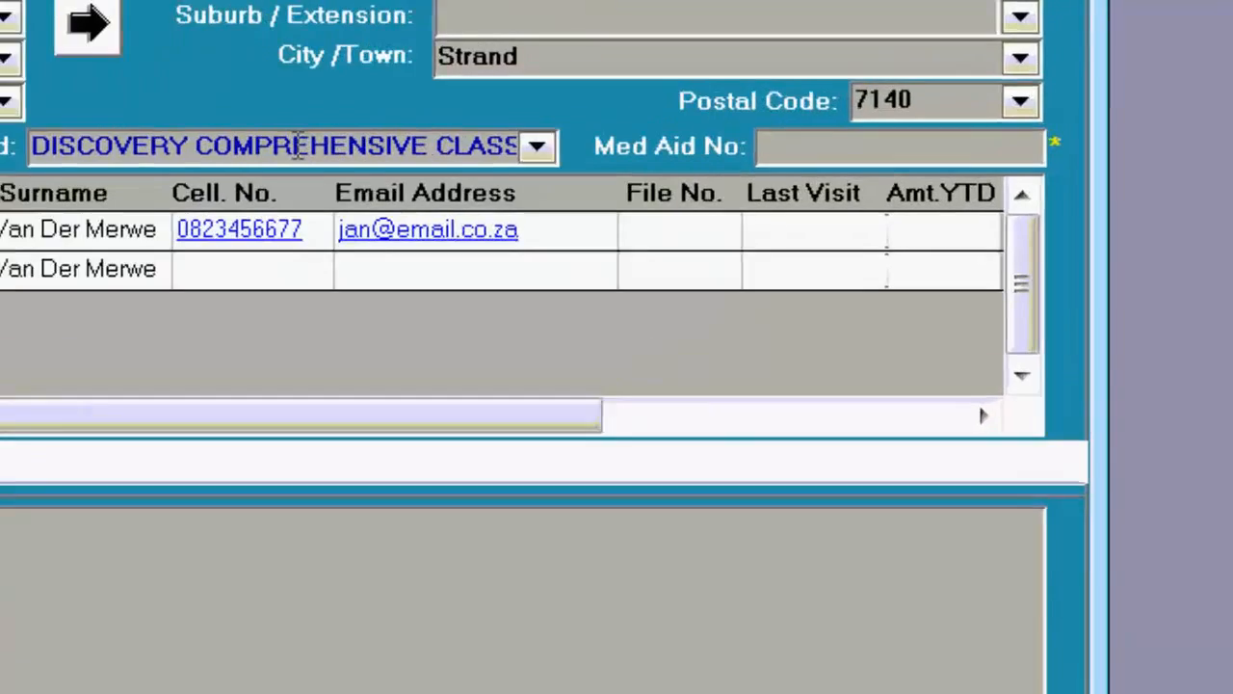
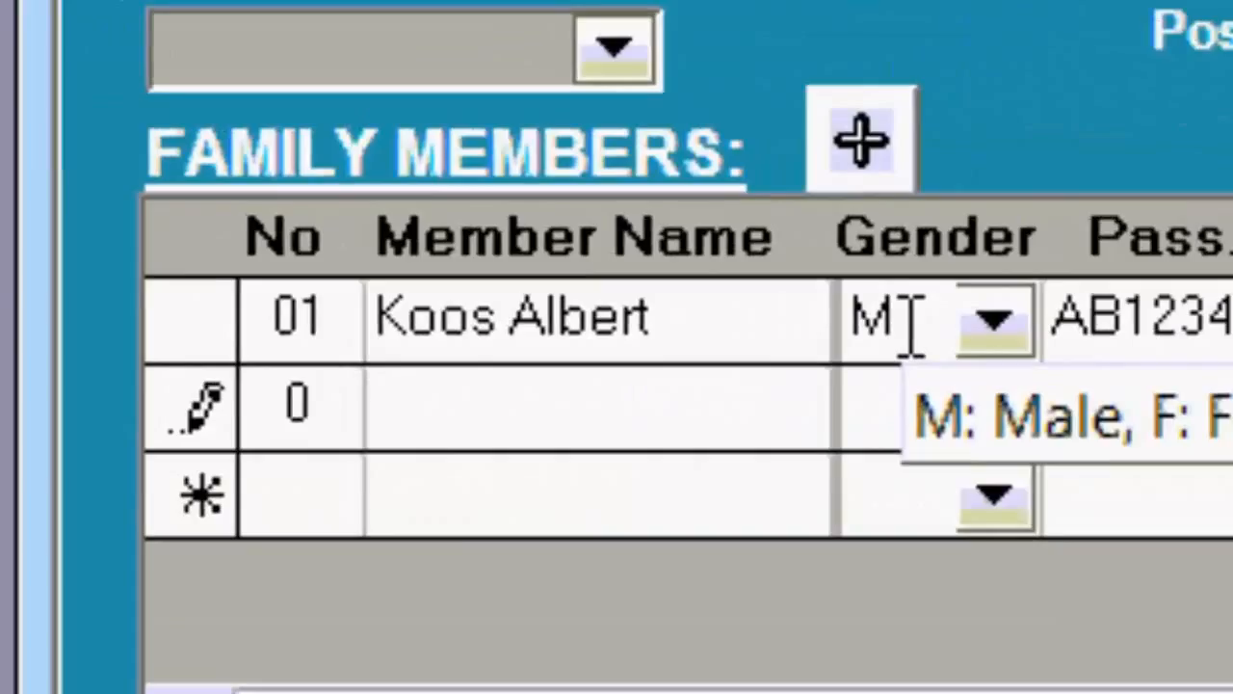
Add family member 02, a female, to the family members list.
text(2)
key(Tab)
text(Susan)
key(Tab)
text(F)
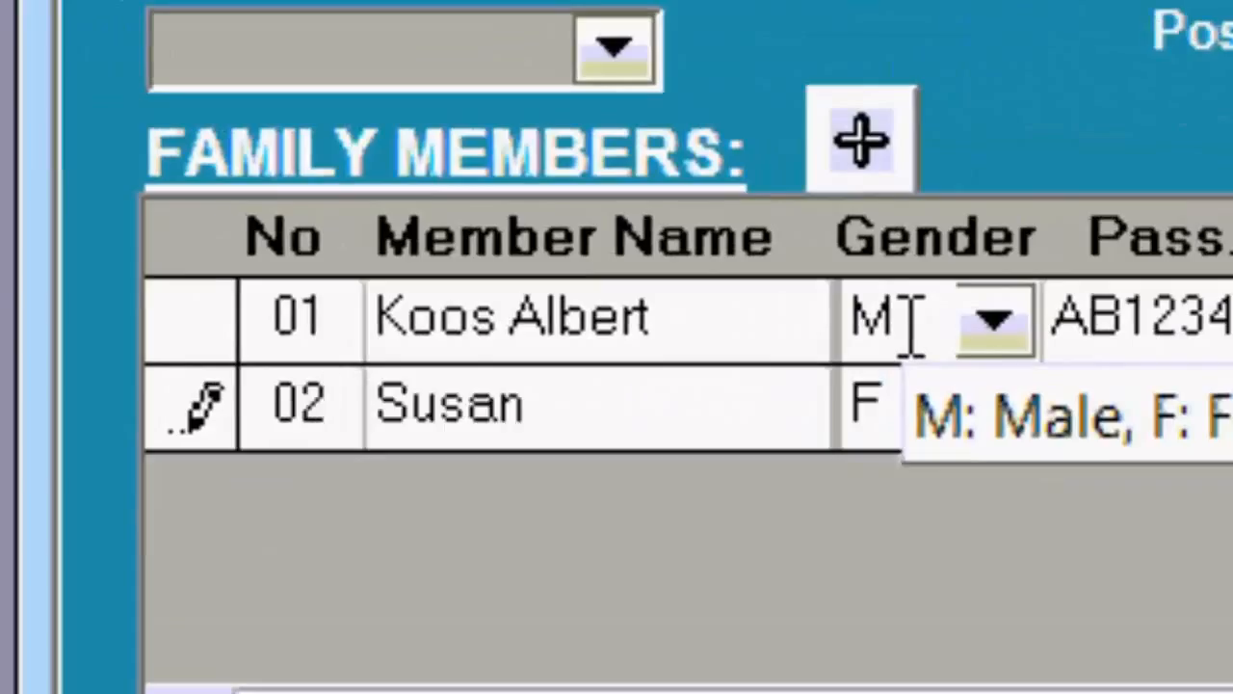
key(Tab)
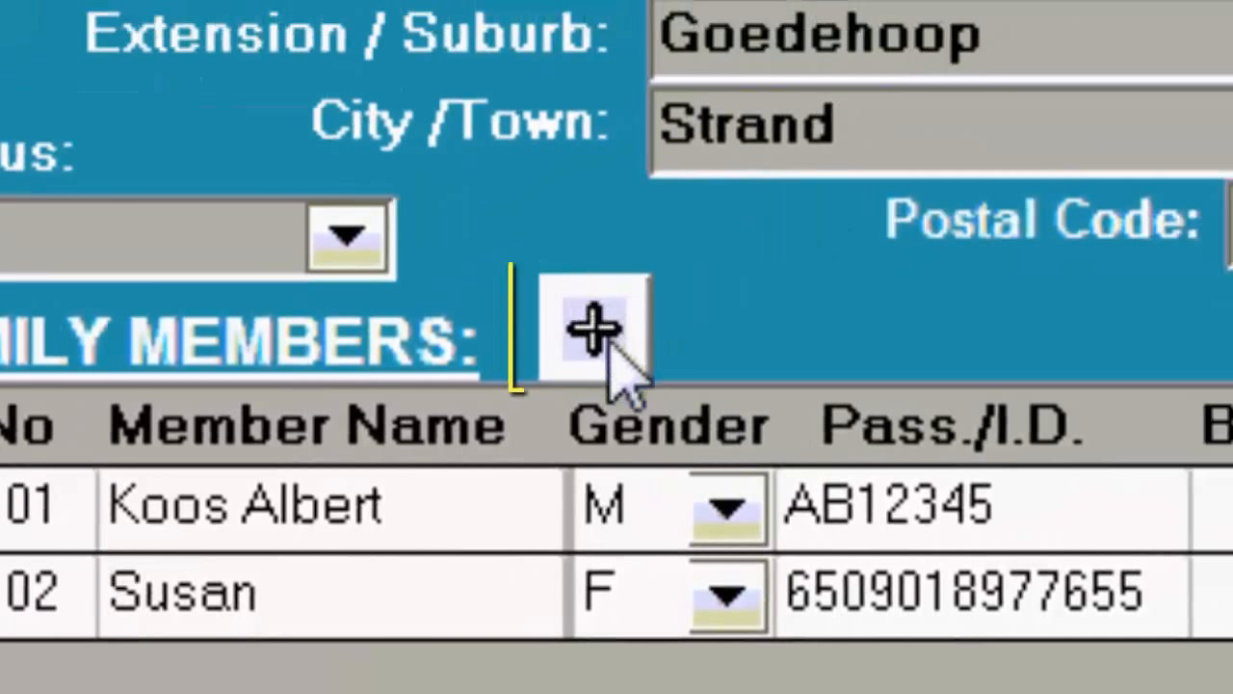
Add a new family-member row and renumber it 03.
click(592, 328)
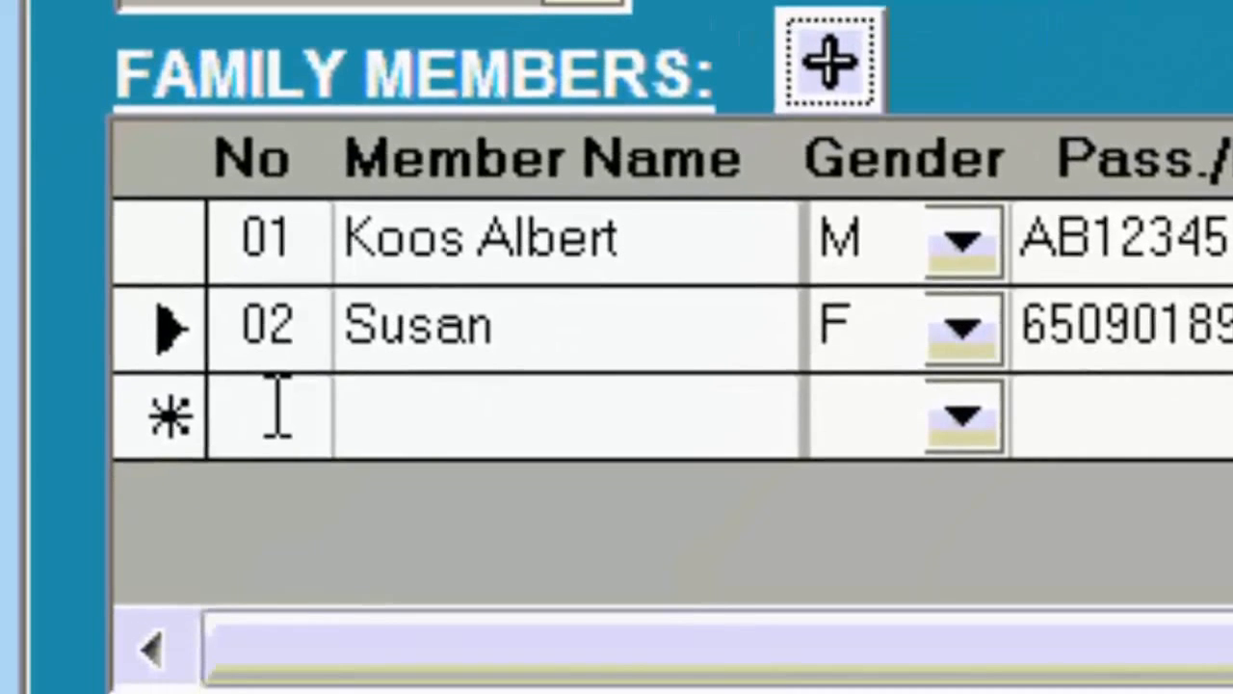
click(44, 675)
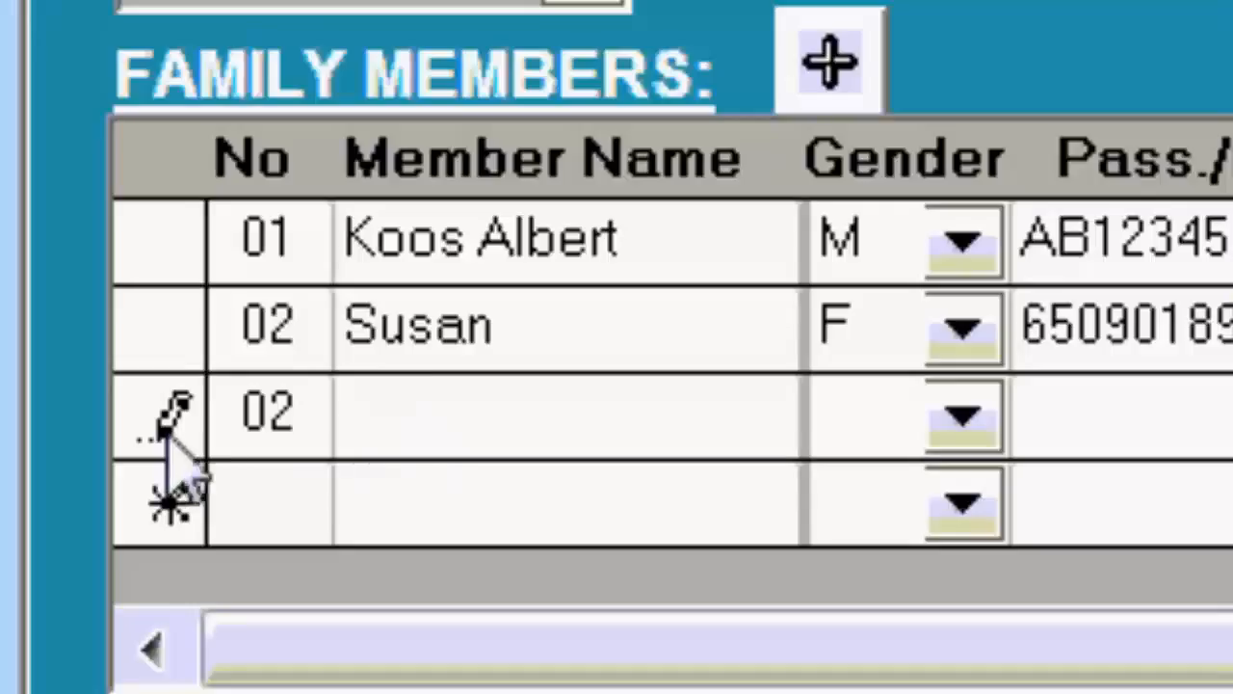
key(BackSpace)
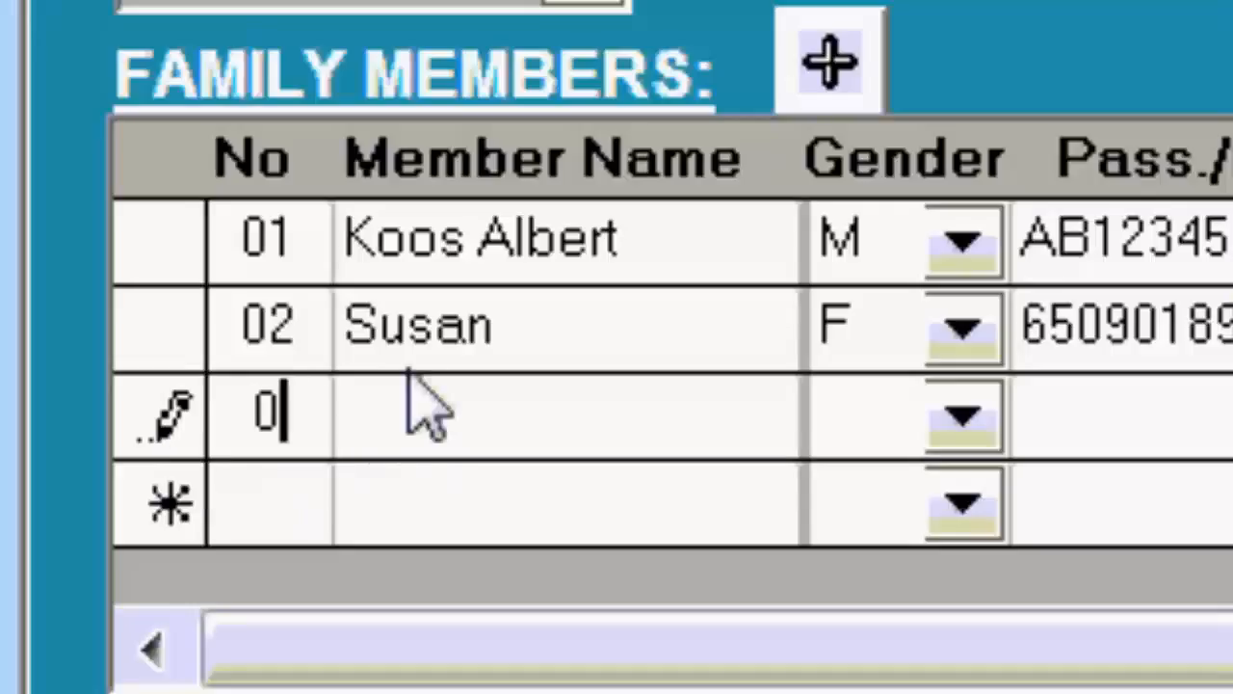
text(3)
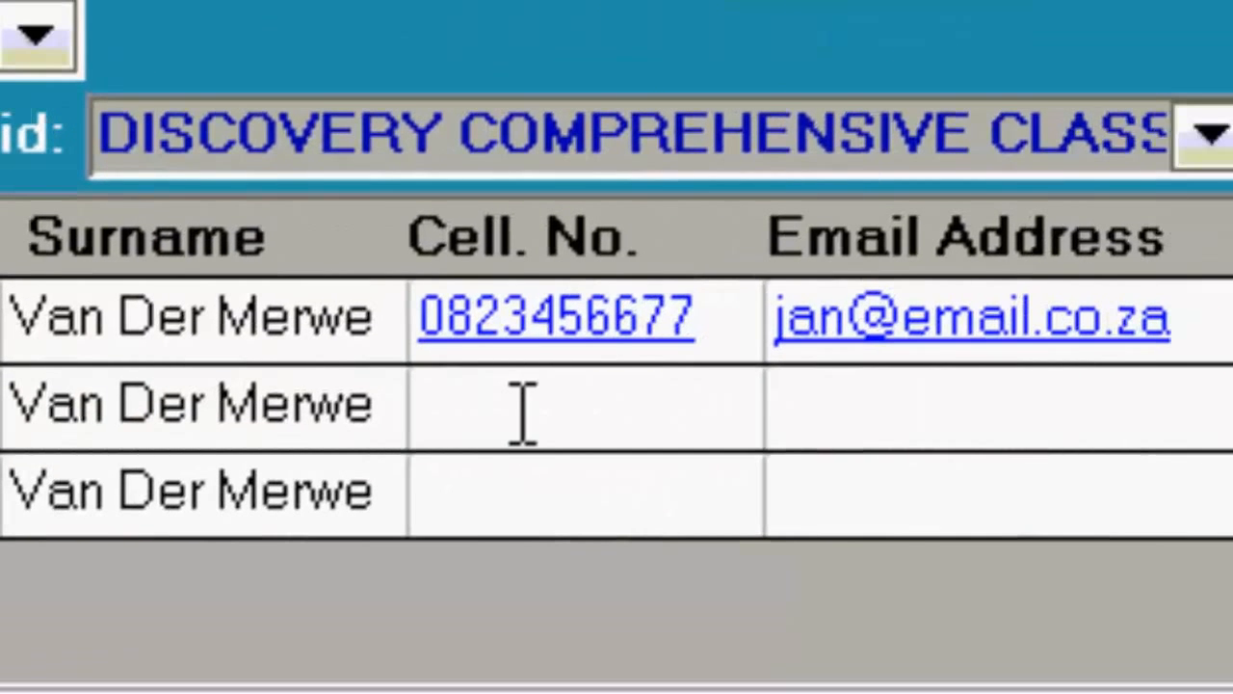
click(538, 409)
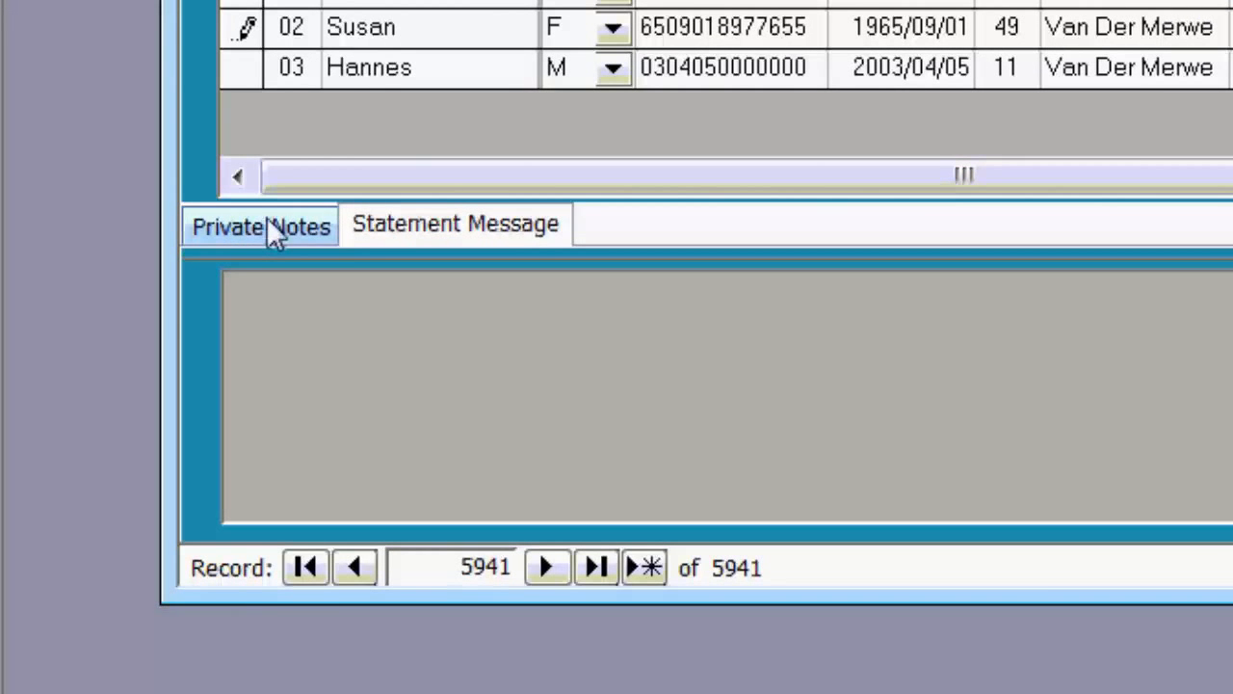
Enter the statement message 'Discount if paid within 30 days.' under Private Notes.
click(268, 221)
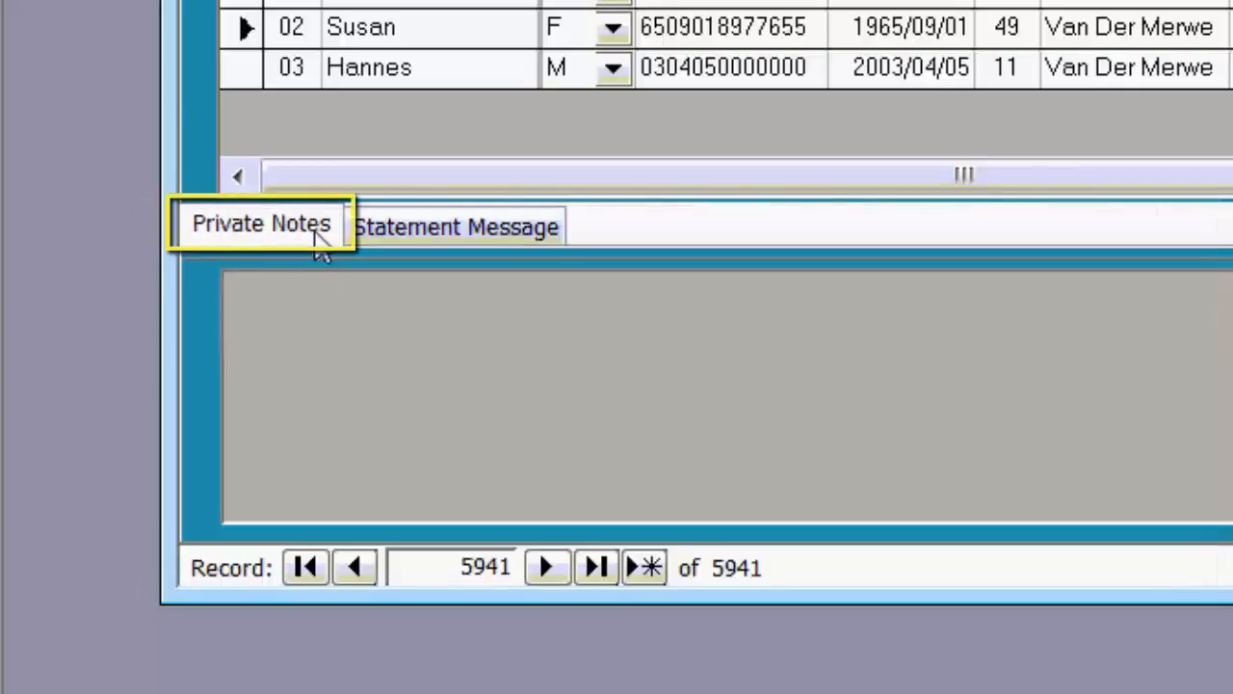
mouse_move(353, 344)
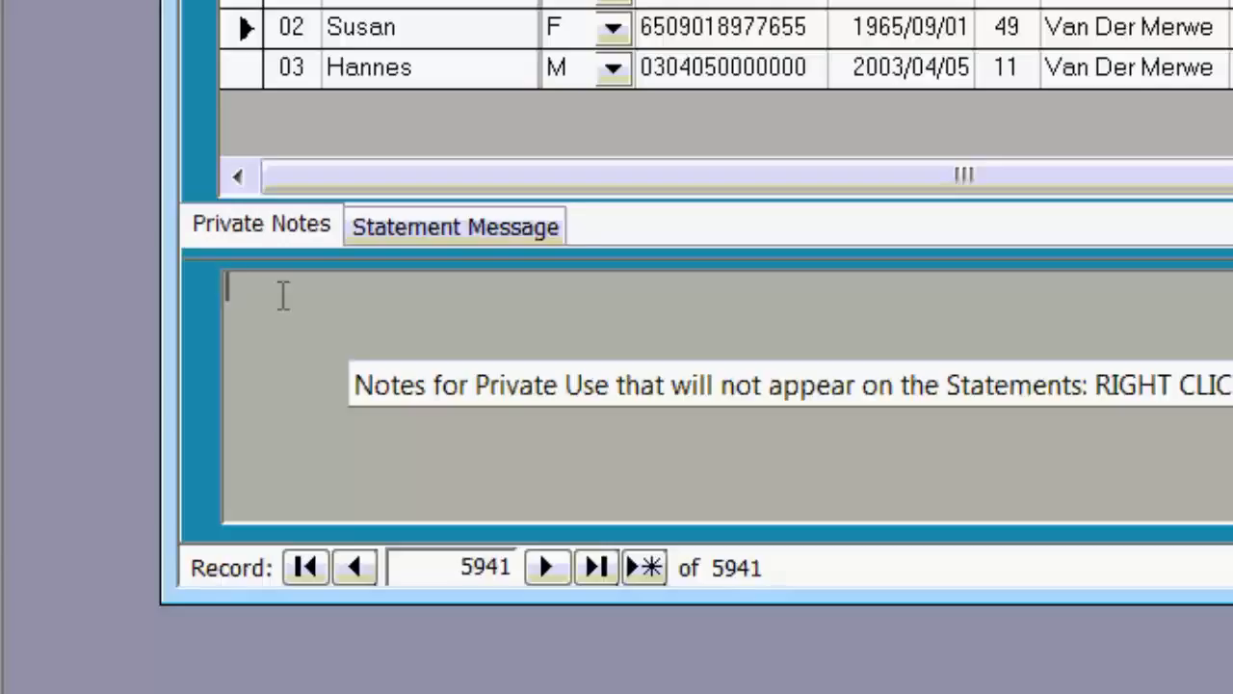
click(395, 227)
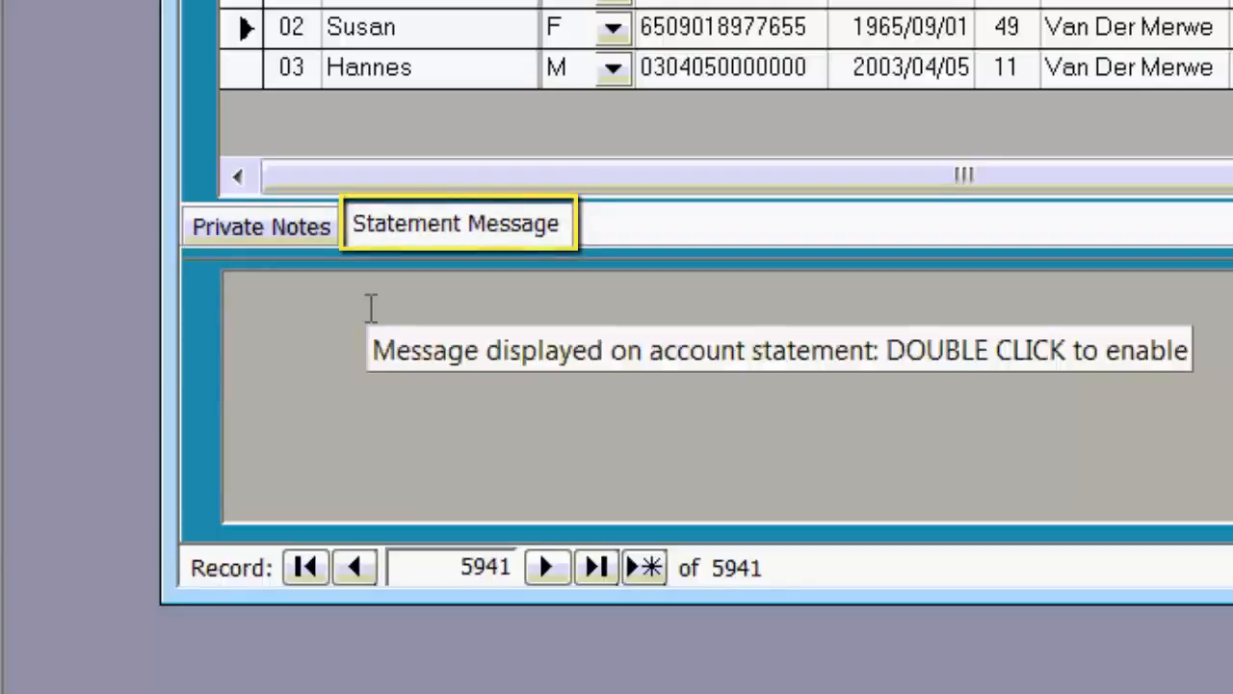
double_click(371, 308)
text(hd)
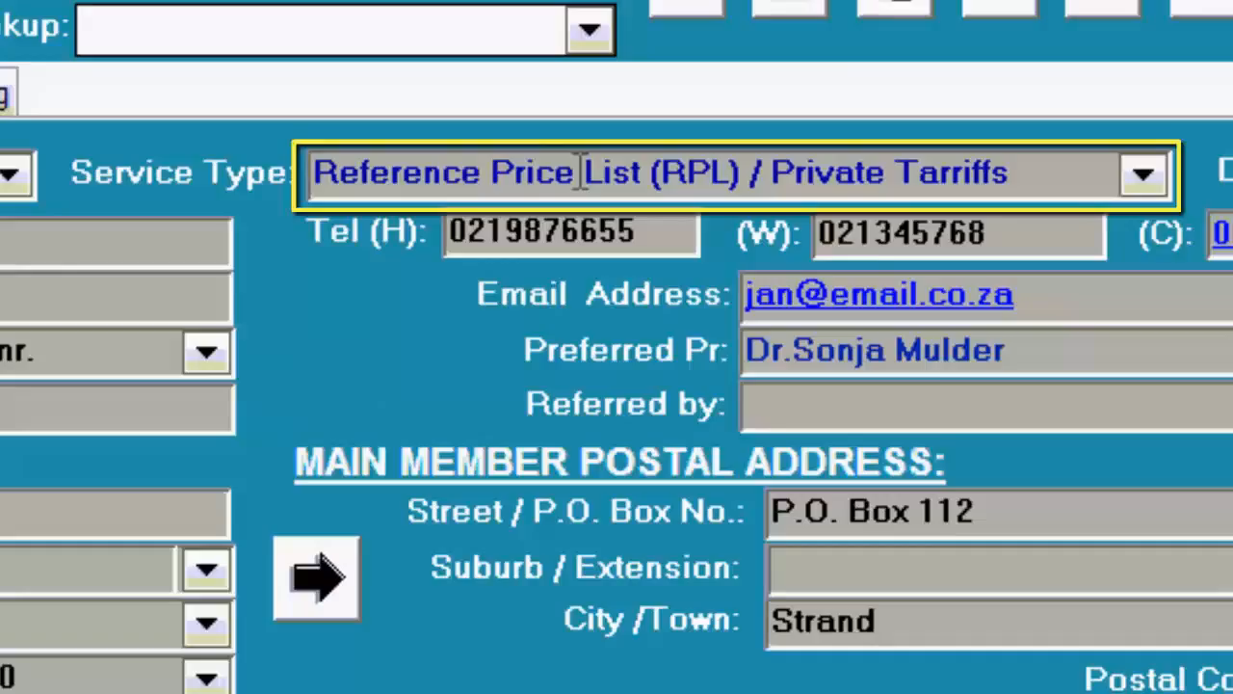
click(1145, 176)
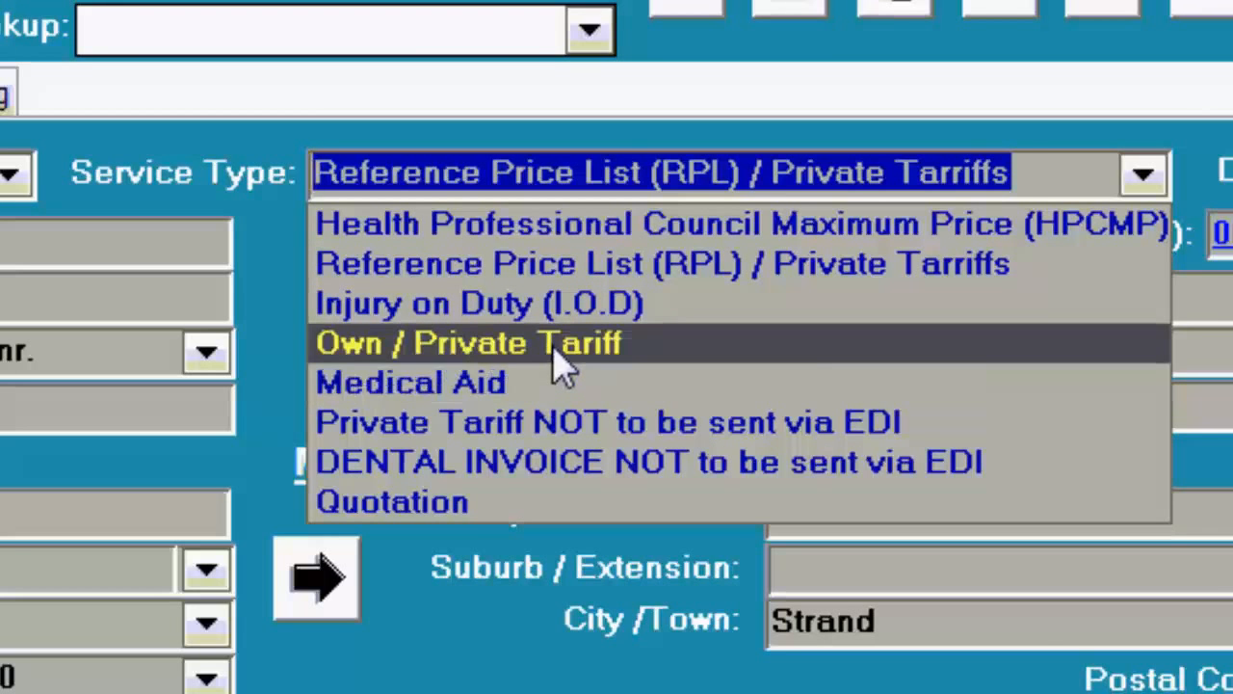
click(1094, 172)
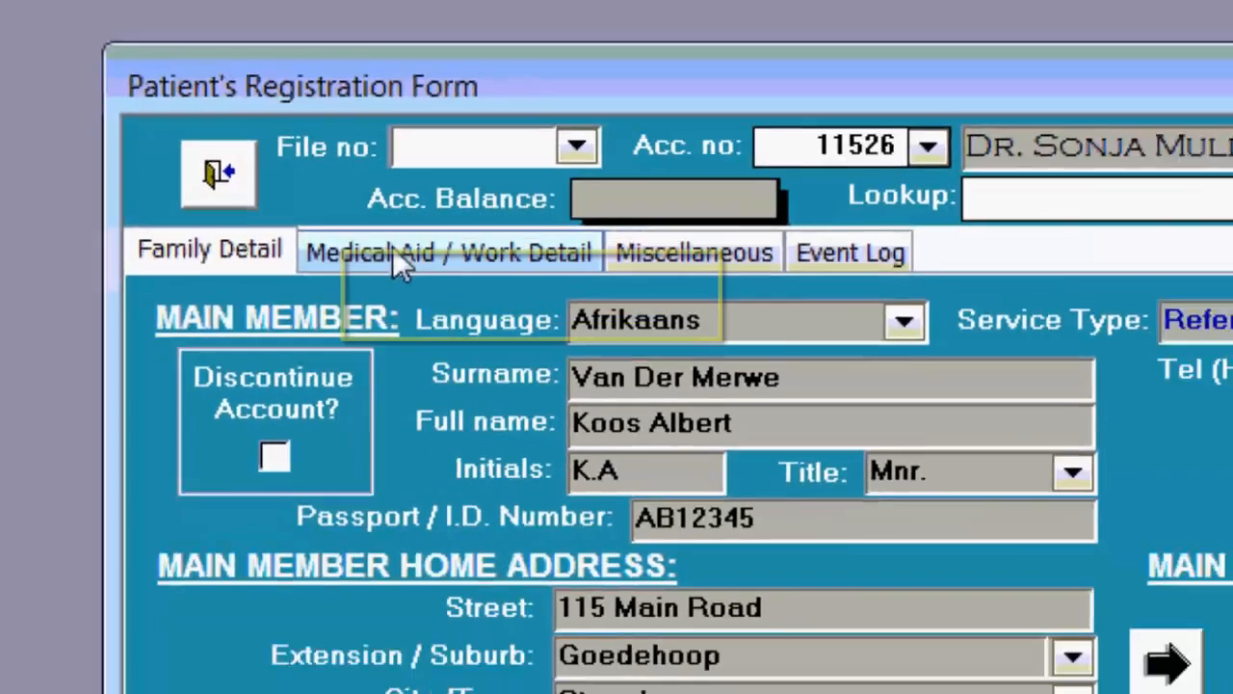
click(464, 297)
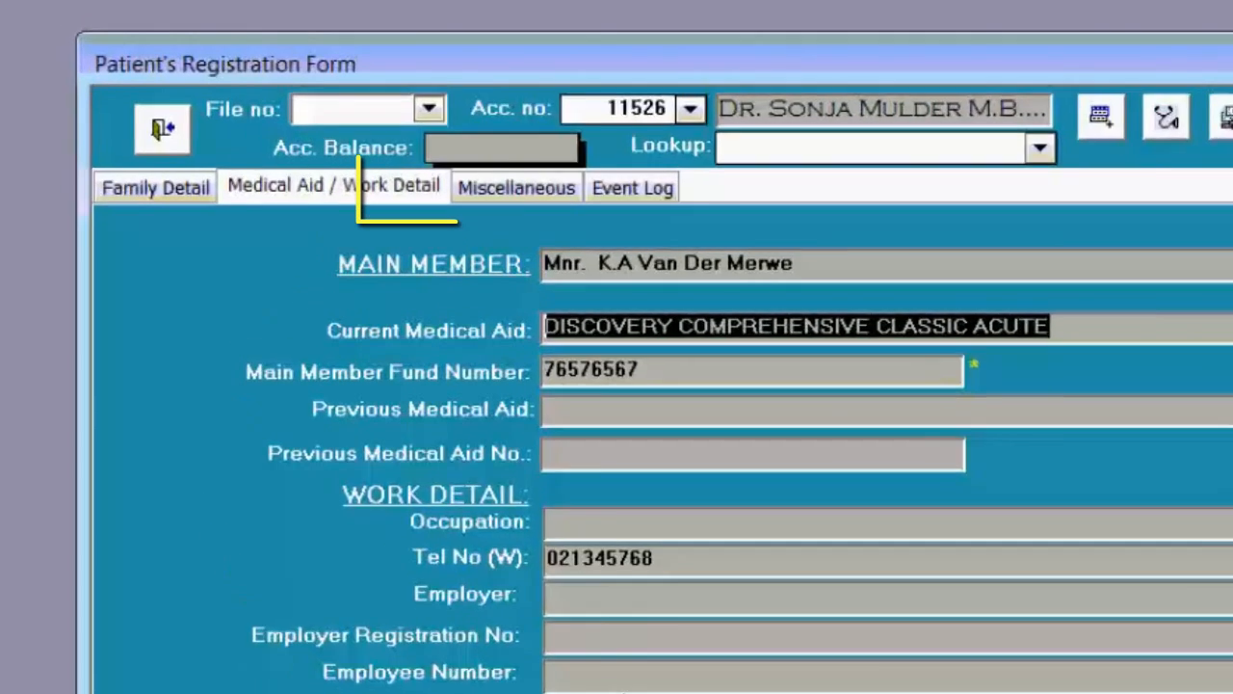
Show the account's Miscellaneous details, then its Event Log.
click(359, 130)
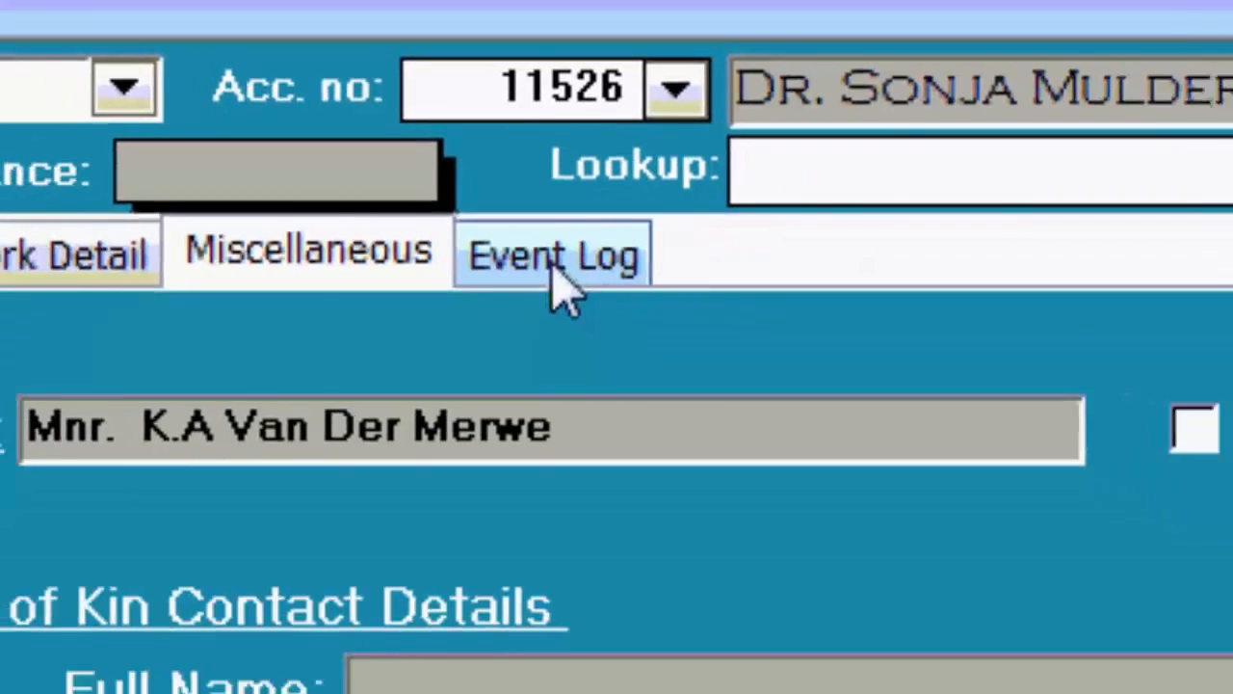
click(594, 311)
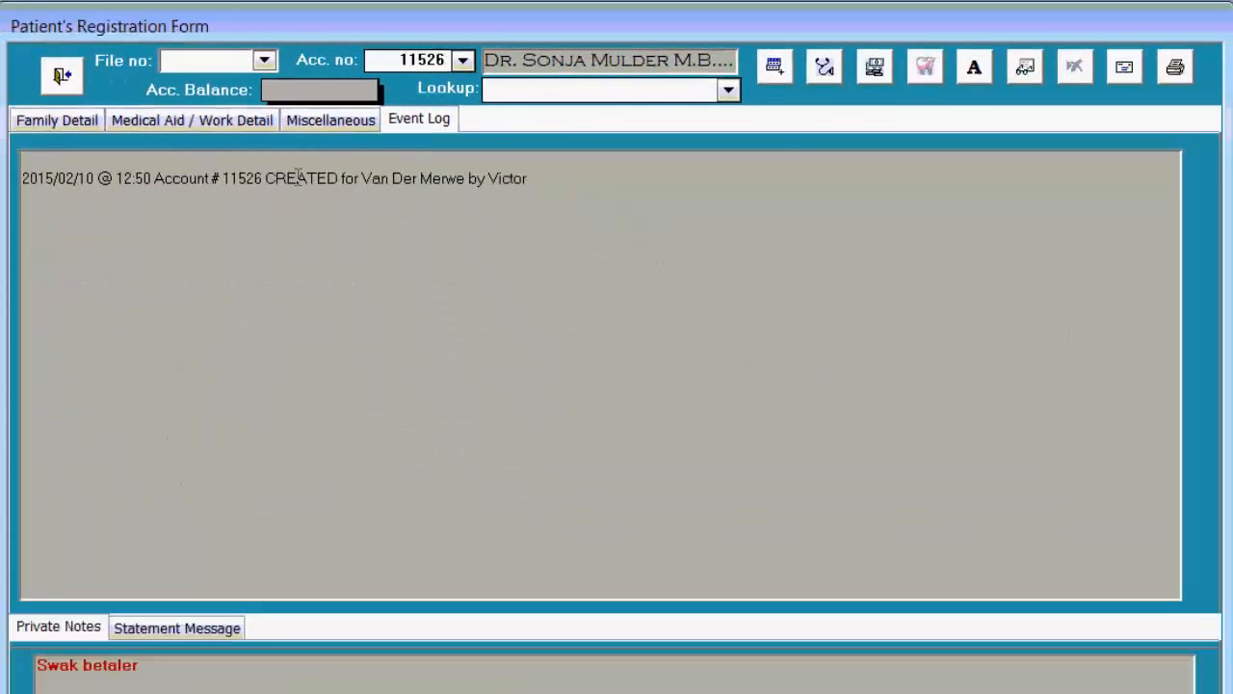